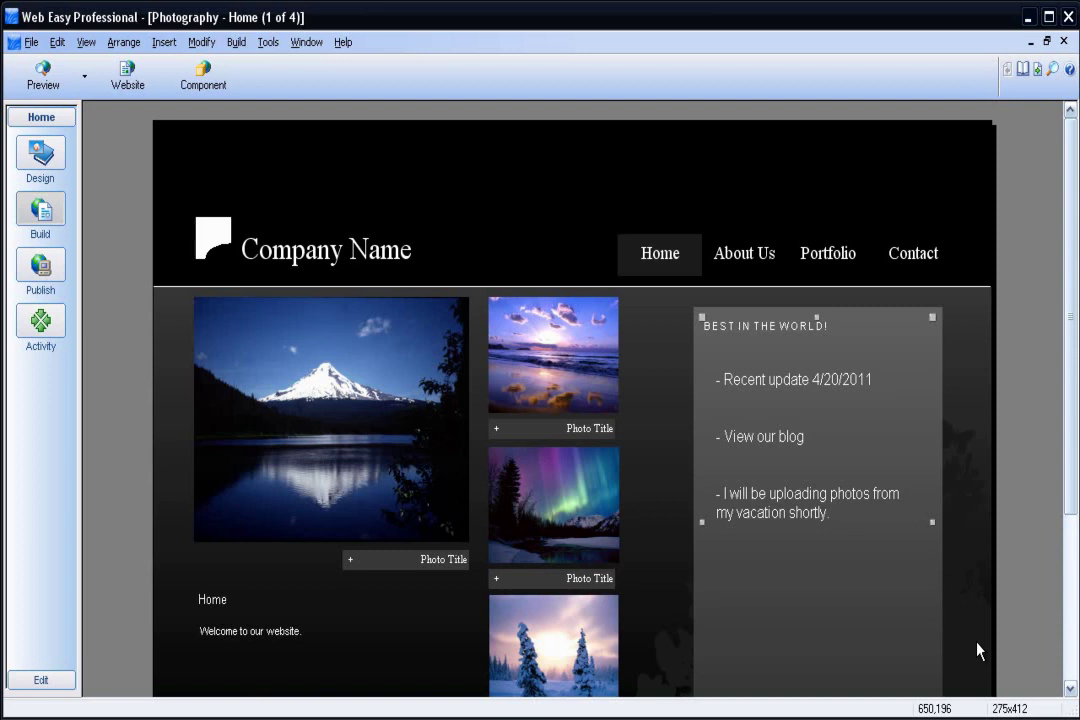
Step: Scroll the Photography home page down to the footer's copyright line
scroll(1074, 648, "down", 3)
scroll(1074, 652, "down", 2)
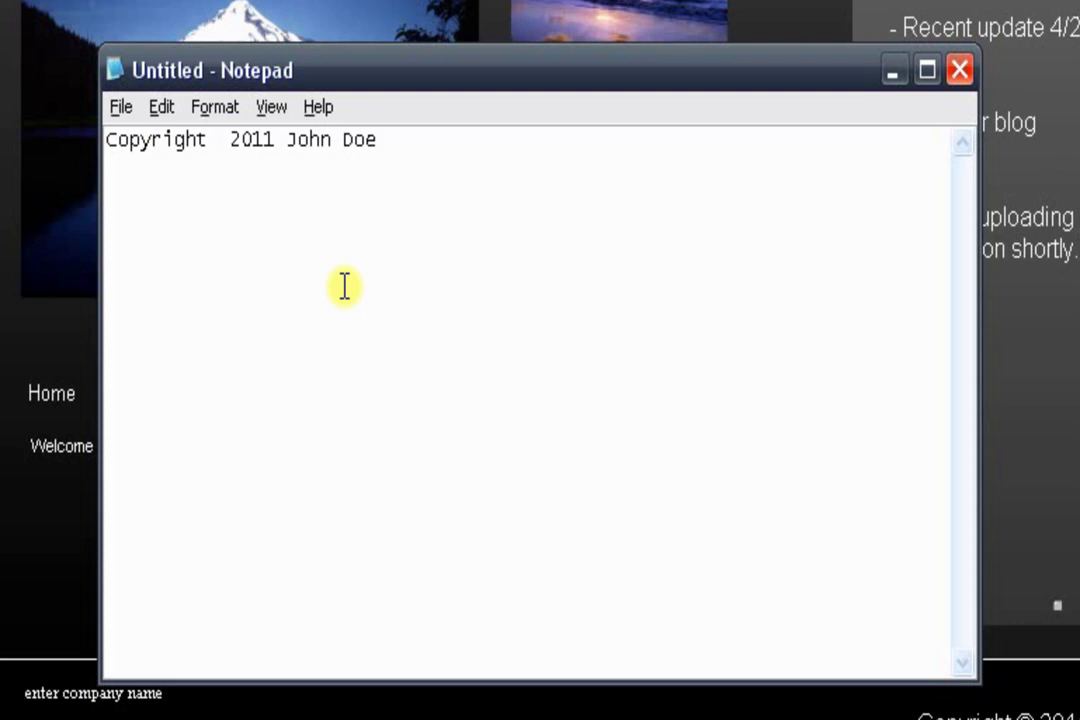
Step: Insert © between 'Copyright' and '2011' in Notepad, then select the whole line
type("©")
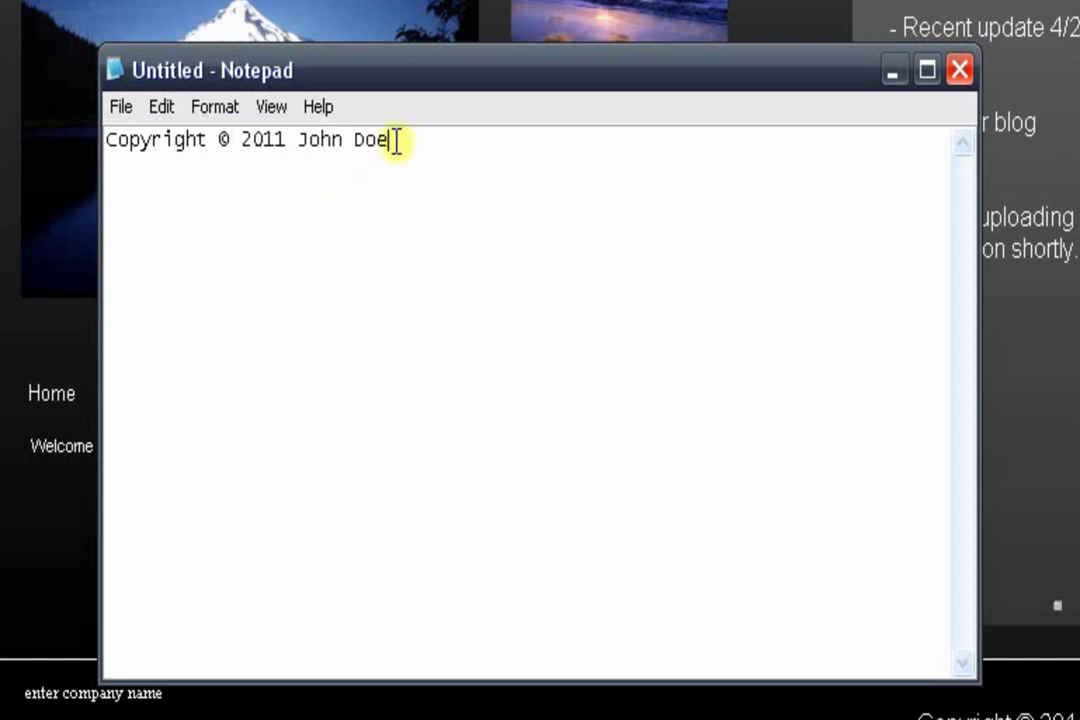
left_click_drag(393, 140, 64, 130)
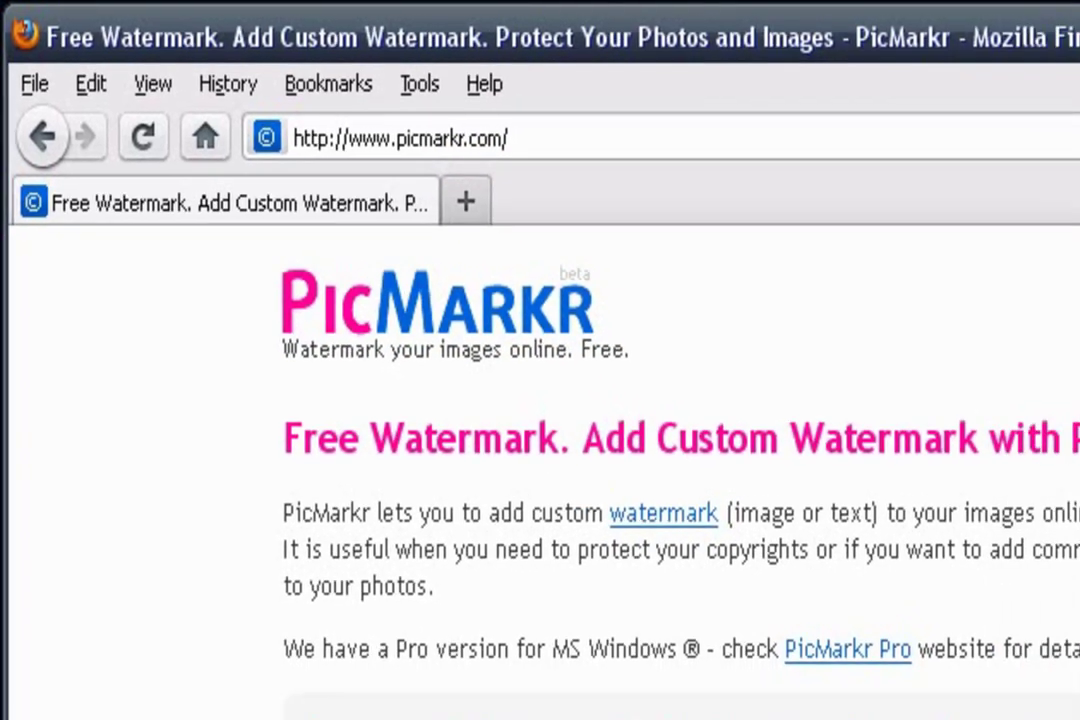
Step: Scroll picmarkr.com down to the 'Step 1: Upload images' section
left_click_drag(1073, 241, 1074, 330)
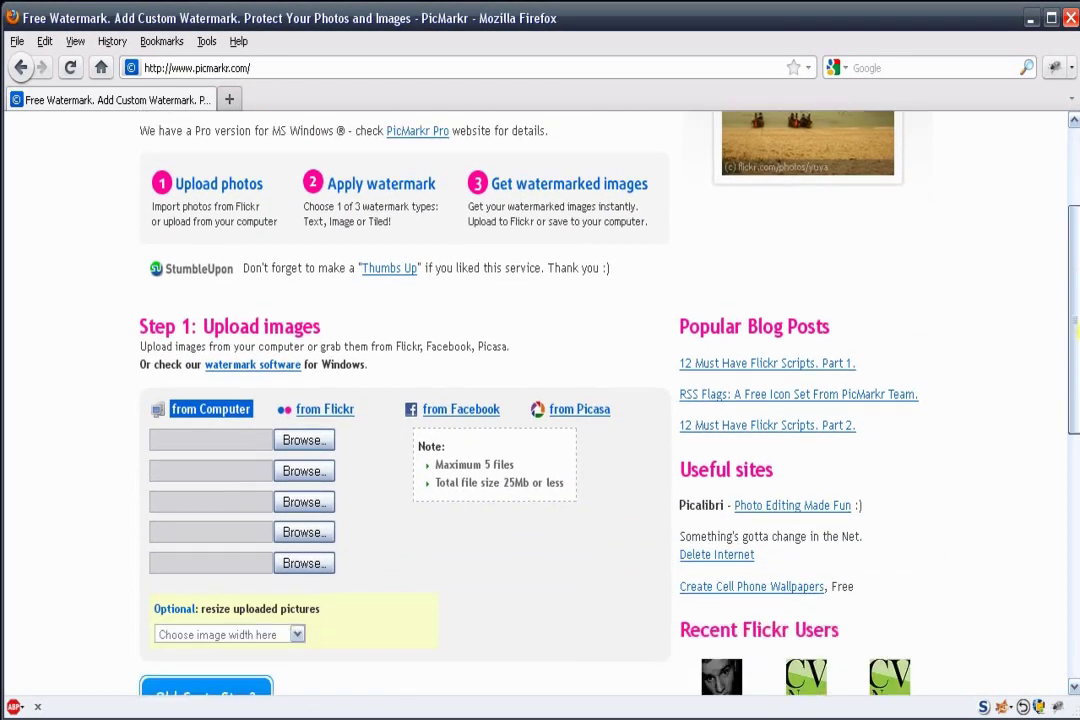
scroll(400, 400, "down", 3)
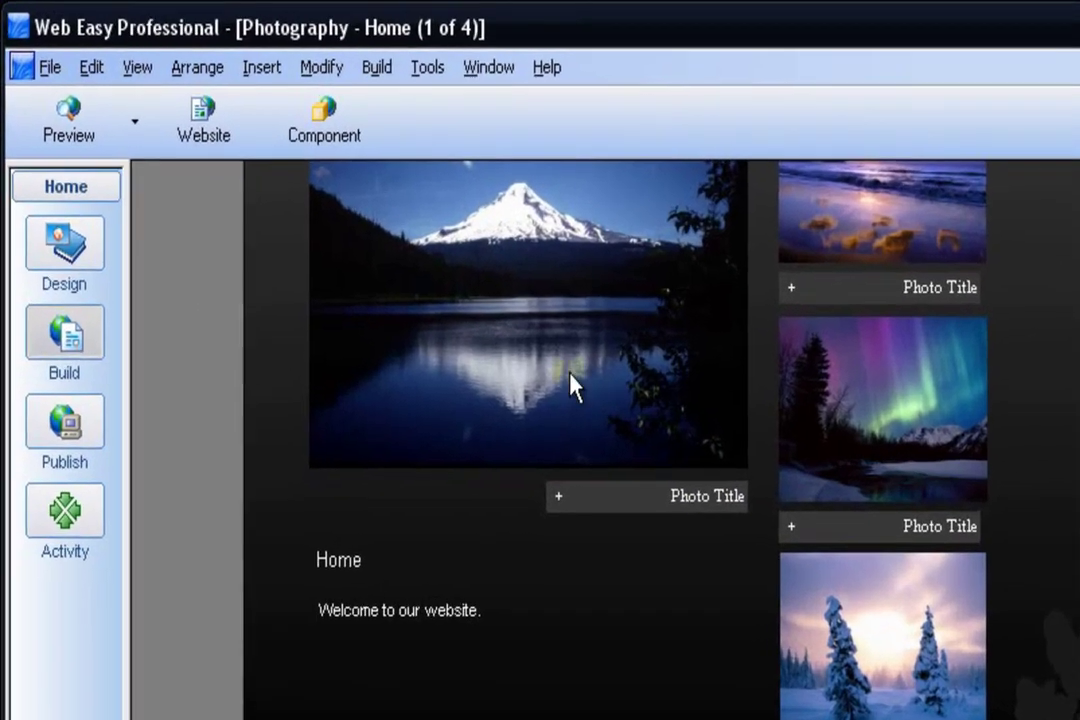
Step: Choose No Right Click from the Objects tab of Insert > Object and confirm it
left_click(272, 70)
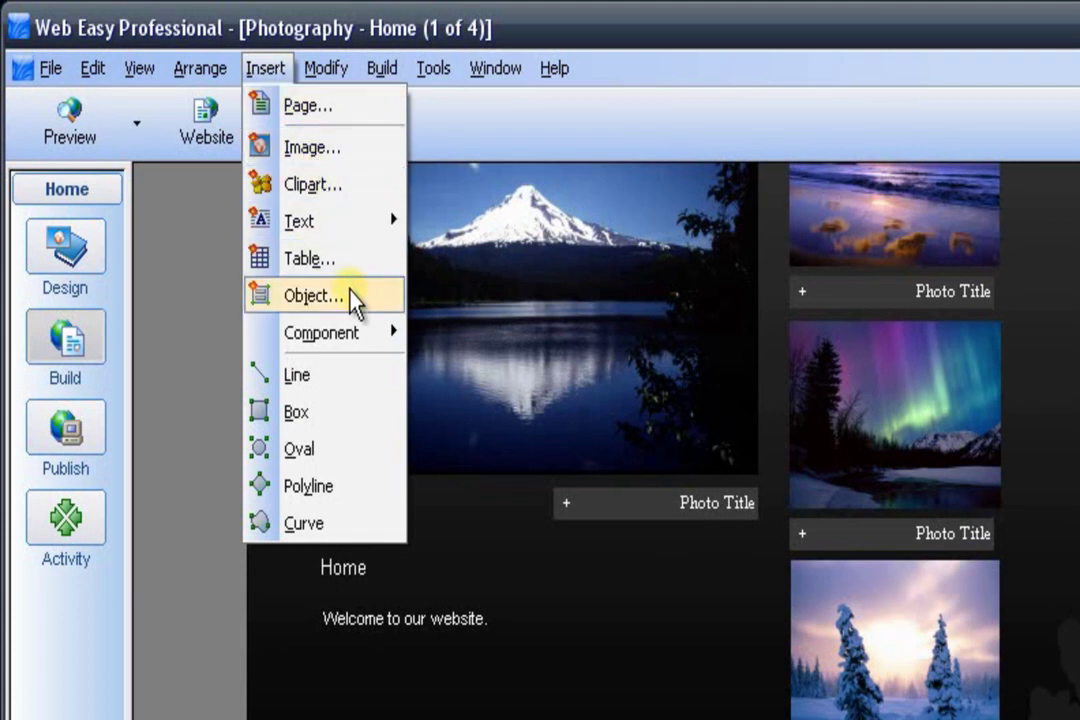
left_click(354, 298)
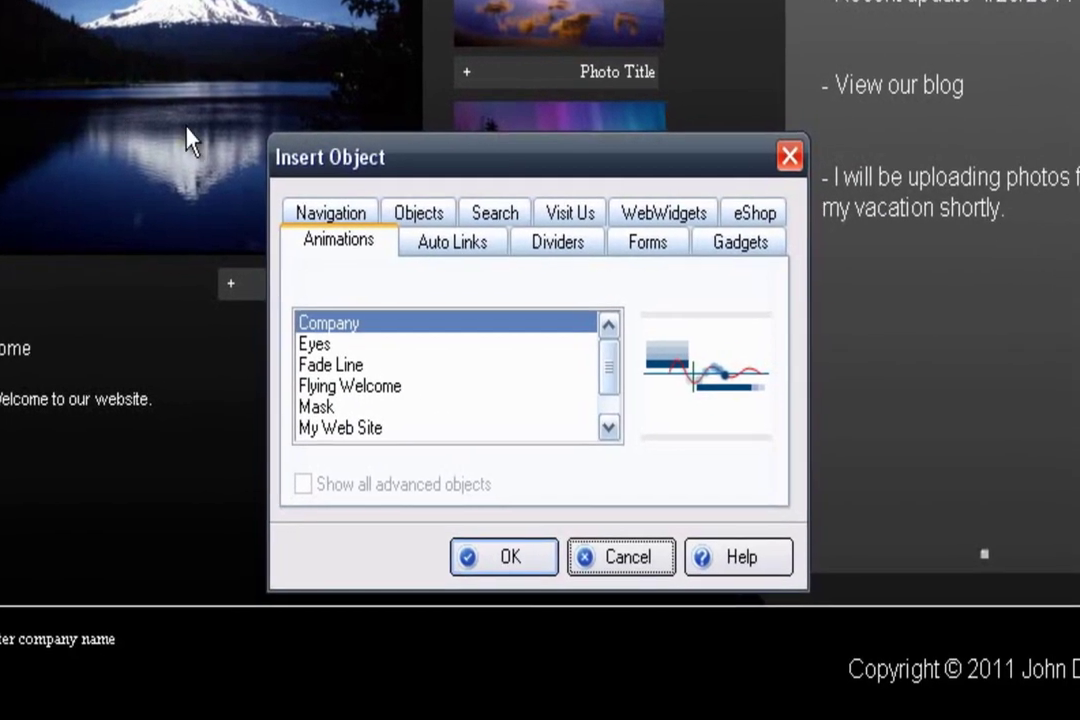
left_click(430, 218)
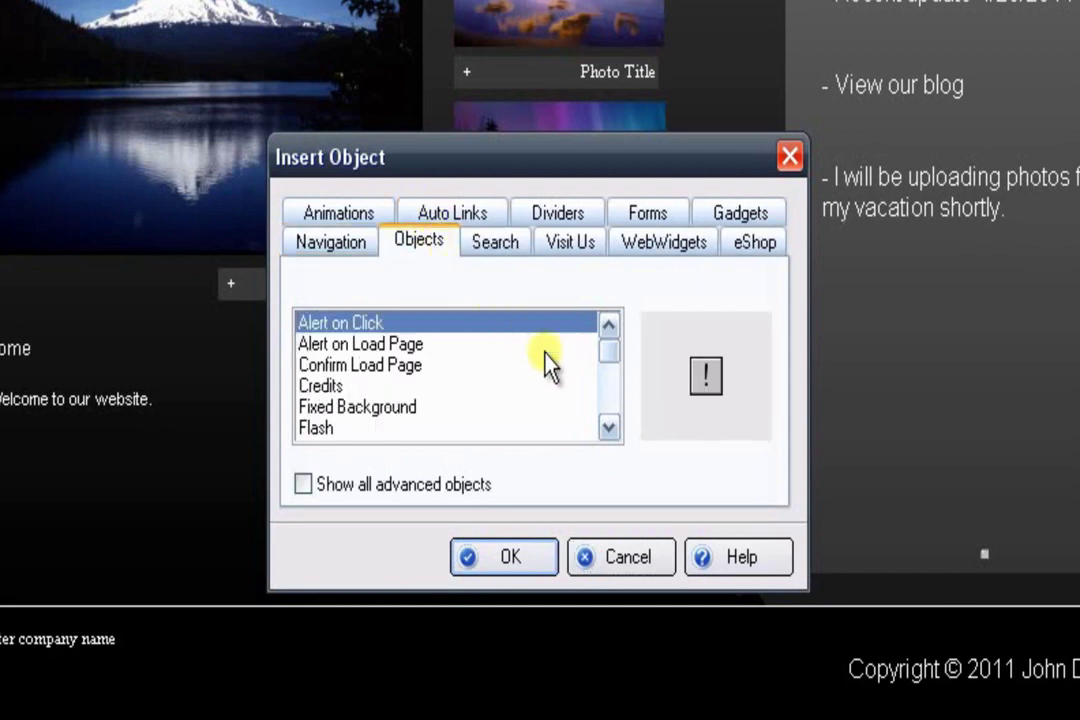
left_click(608, 428)
left_click(608, 428)
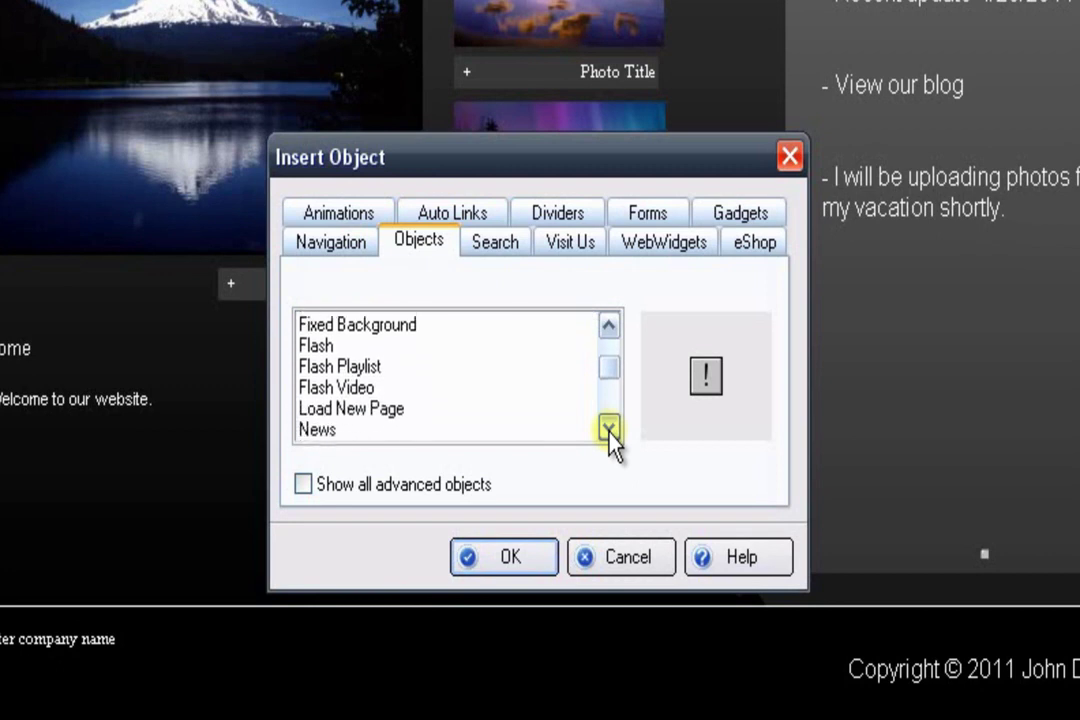
left_click(608, 428)
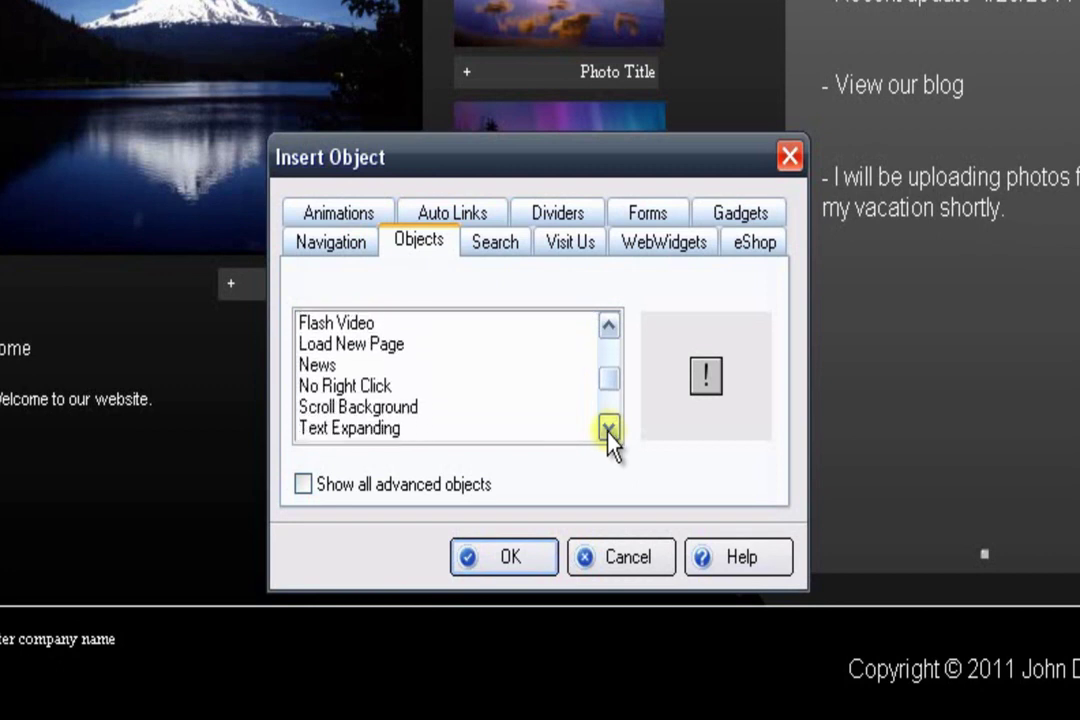
left_click(395, 383)
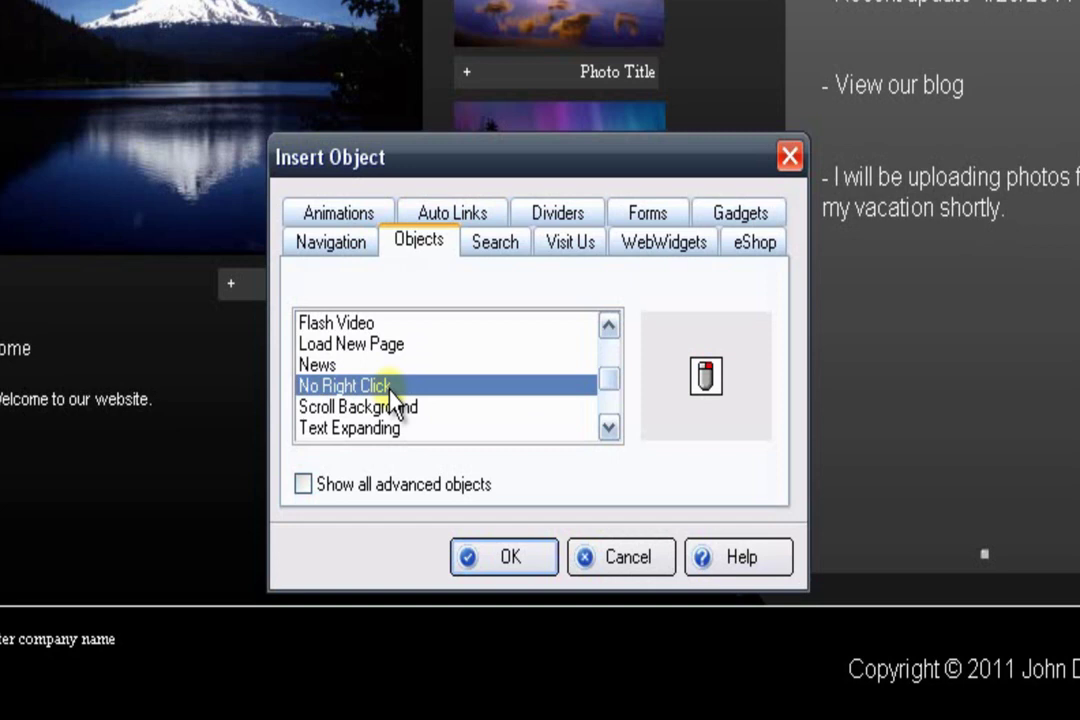
left_click(506, 557)
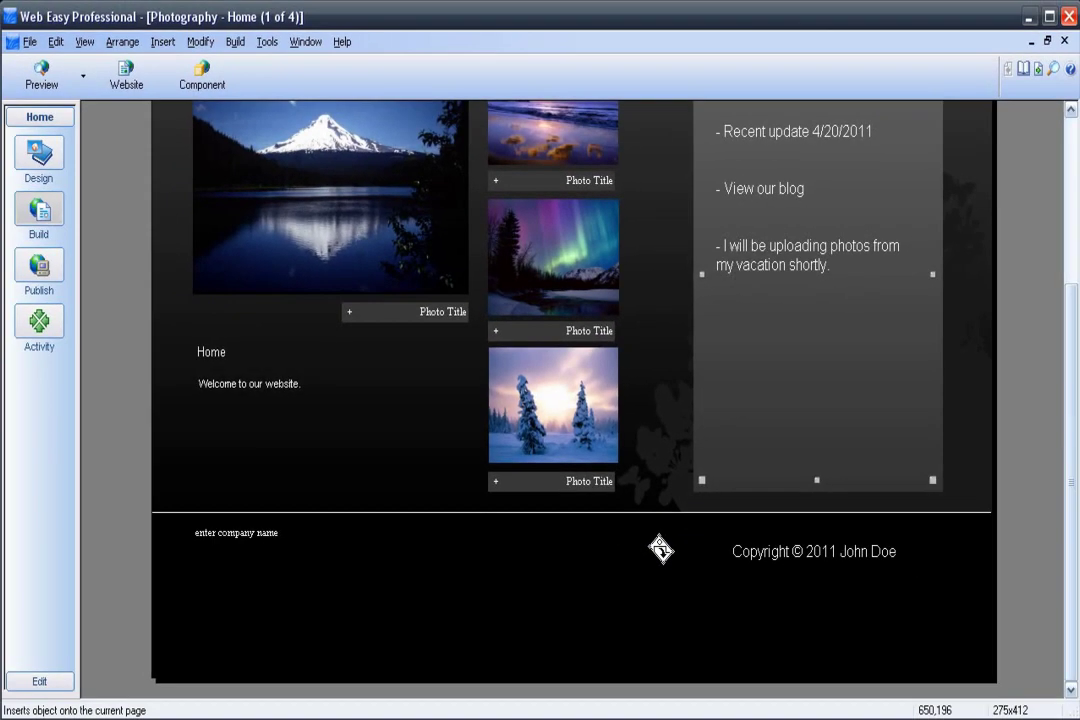
Step: Place the object at the footer's lower right with Text Note 'Right clicks are disabled'
left_click(935, 630)
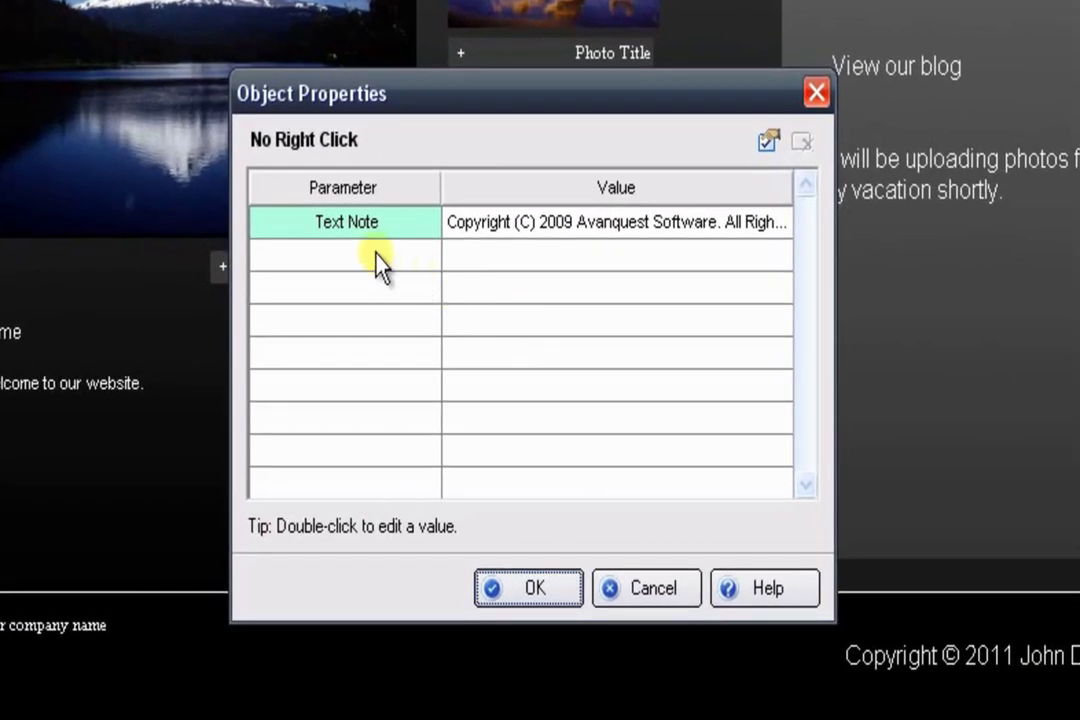
double_click(478, 236)
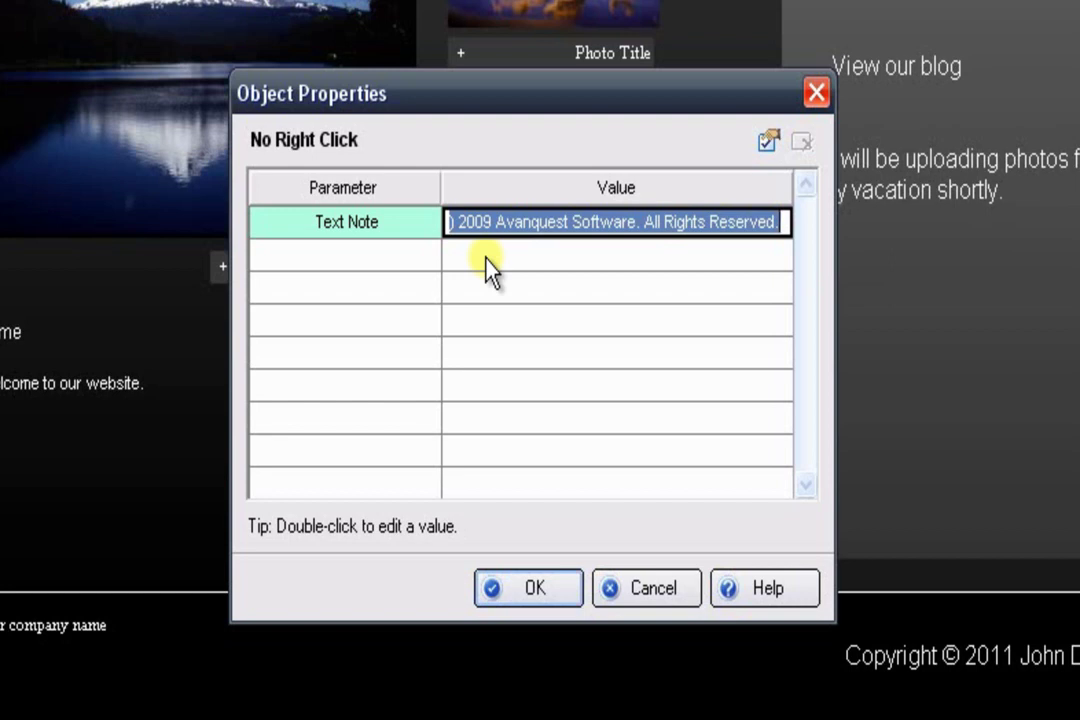
type("Right")
key("BackSpace")
key("BackSpace")
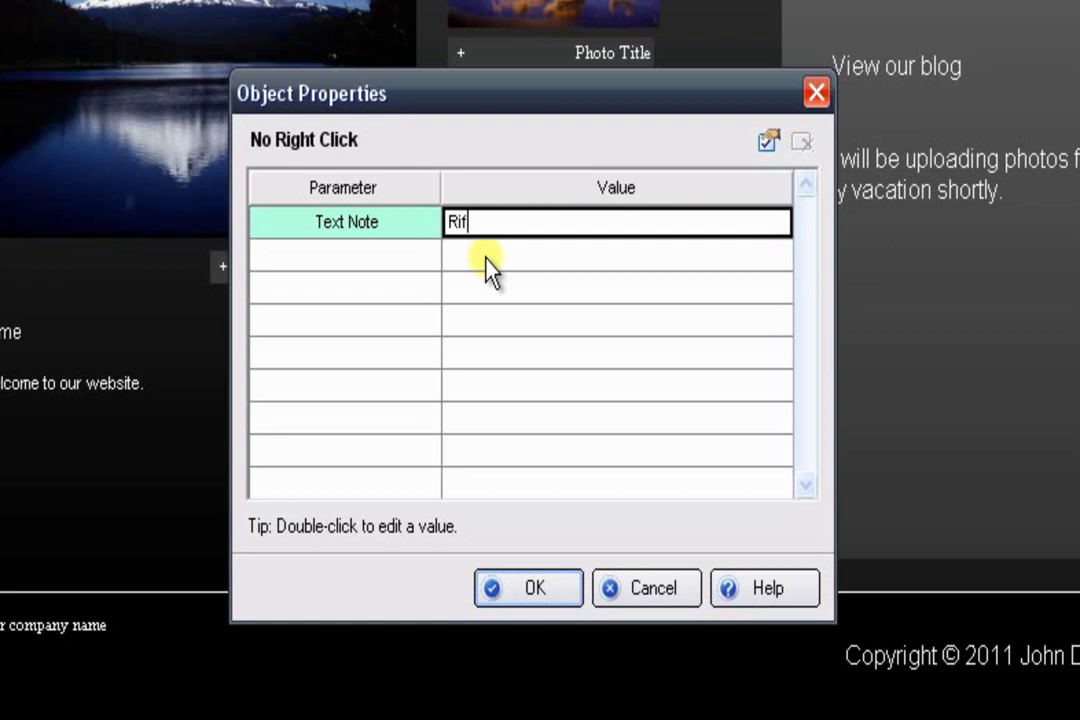
type("ht c")
type("licks are d")
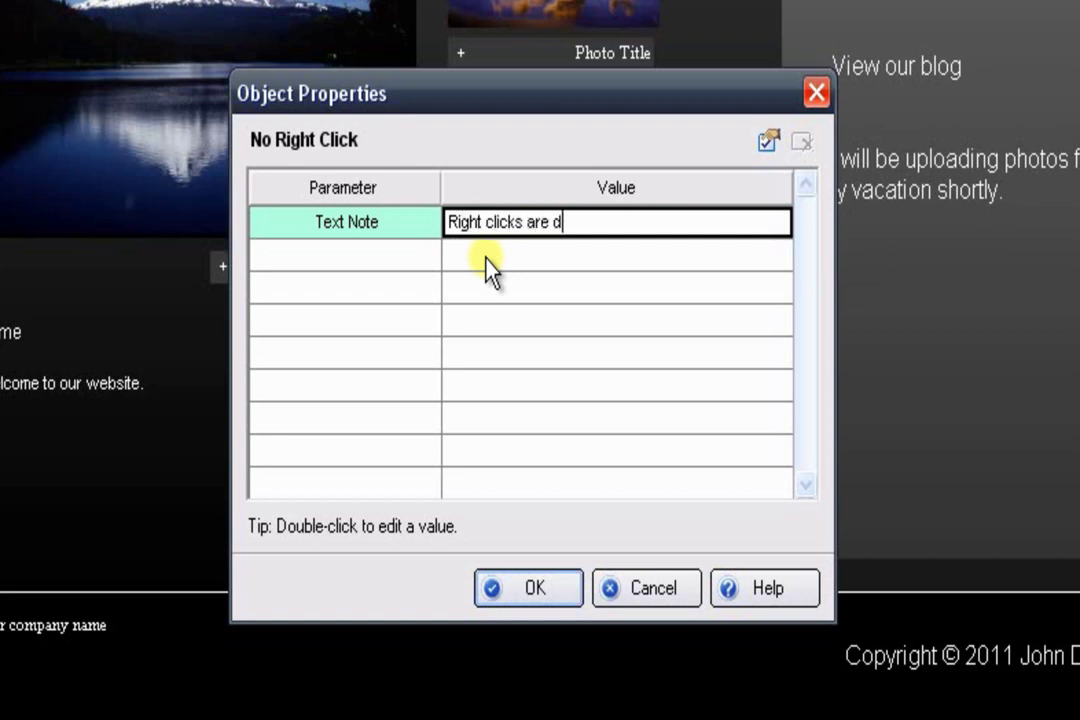
type("isabled")
left_click(533, 589)
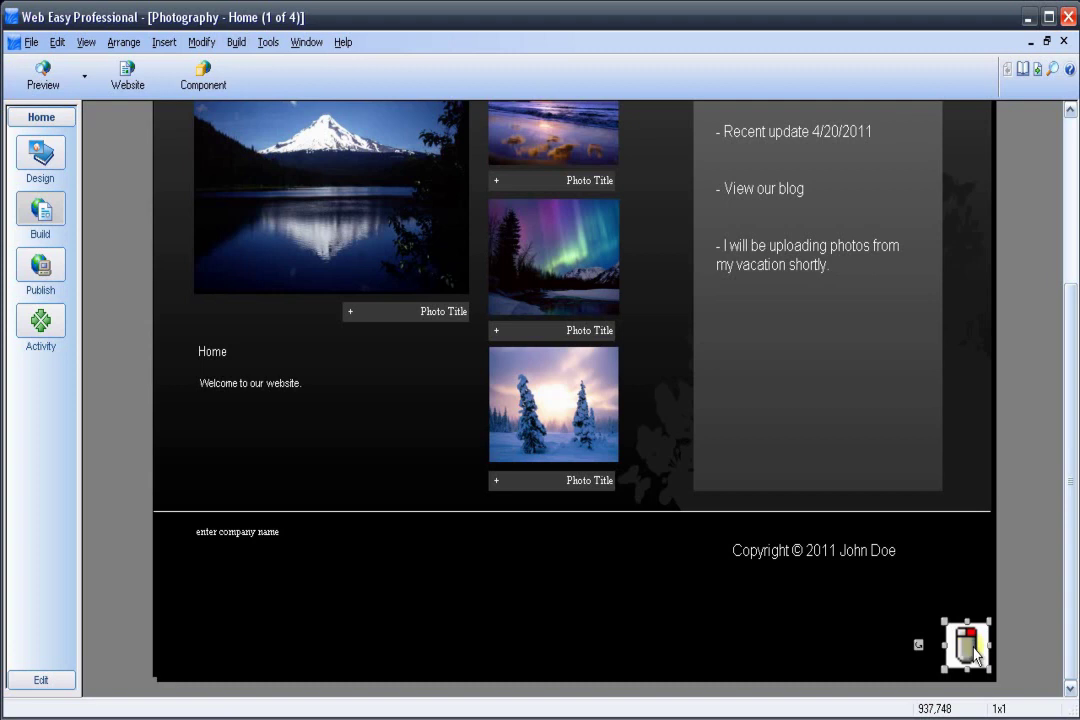
left_click(644, 670)
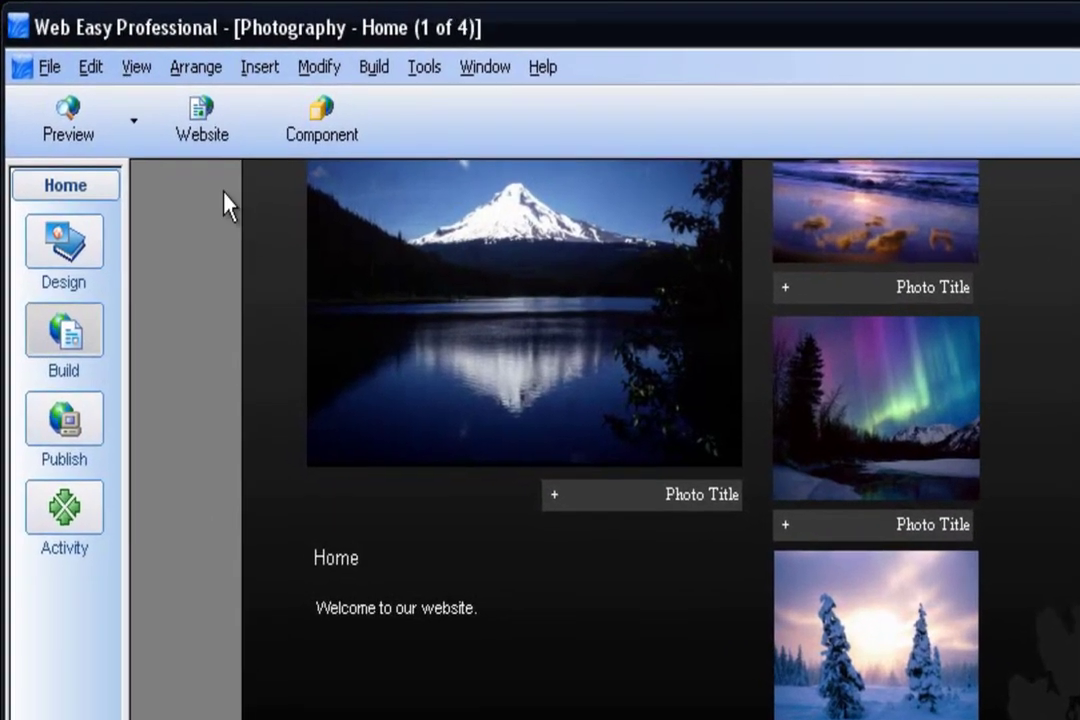
Step: Show the website's Page Settings in the Inspector with Head Elements selected
left_click(118, 58)
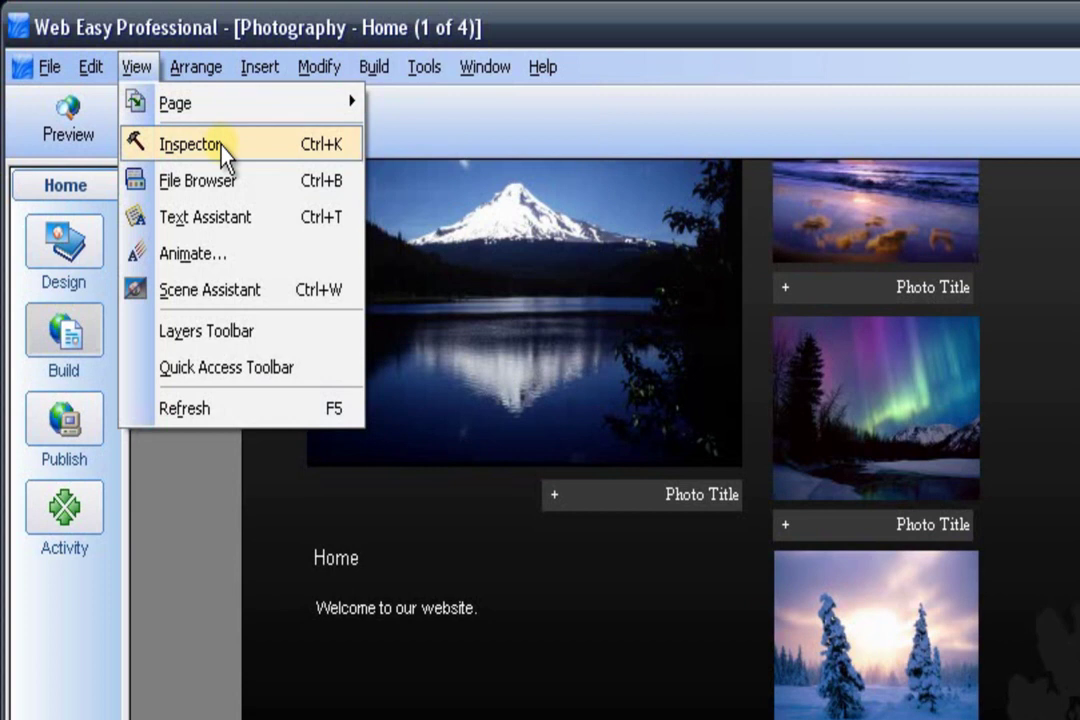
left_click(221, 146)
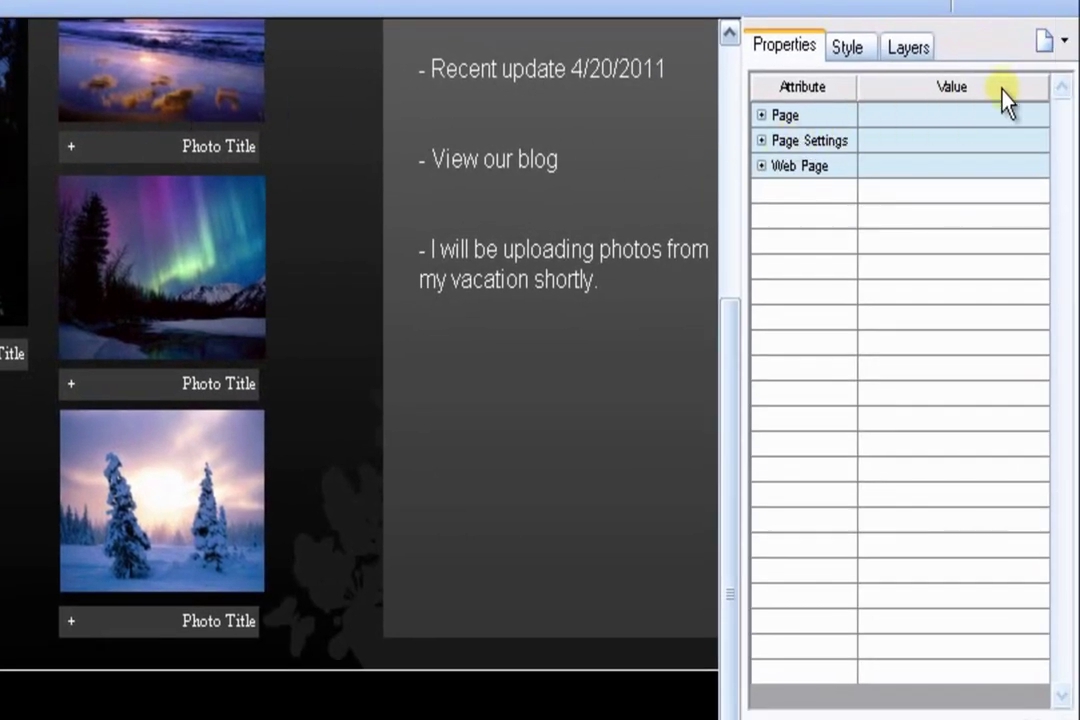
left_click(1046, 56)
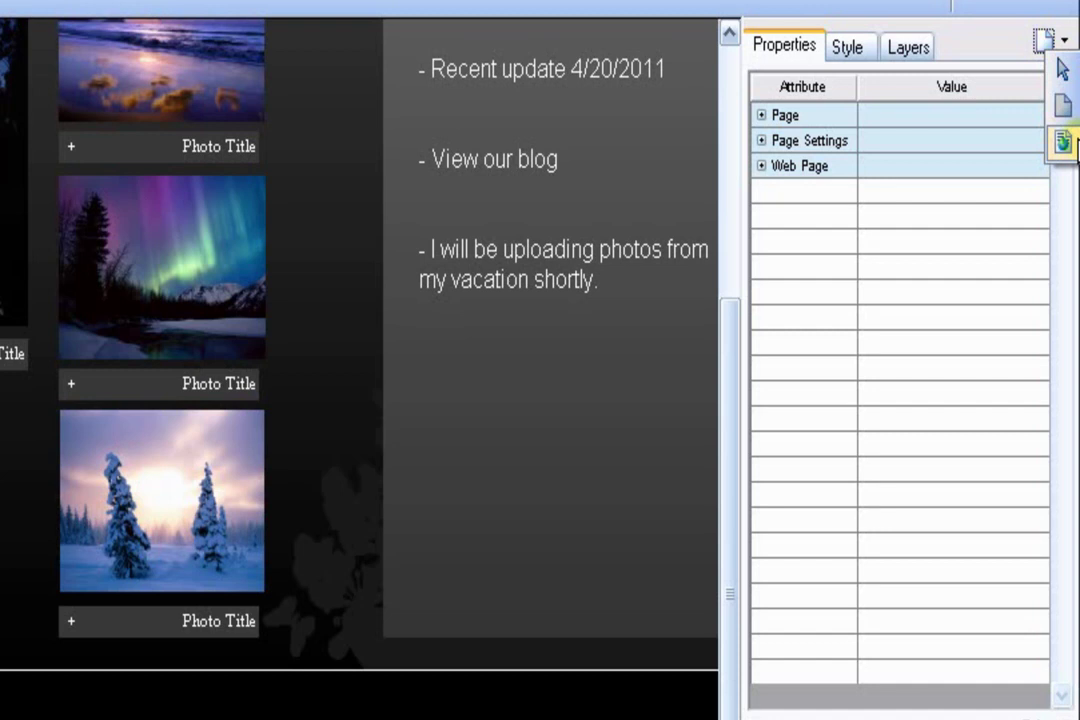
left_click(1074, 143)
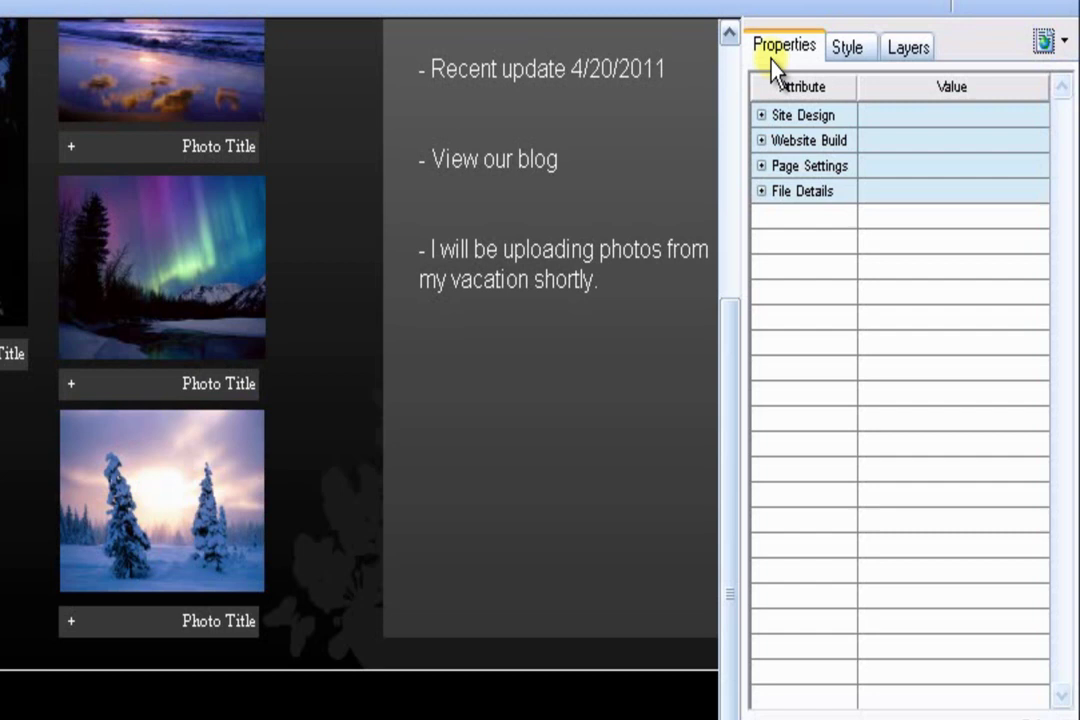
left_click(762, 167)
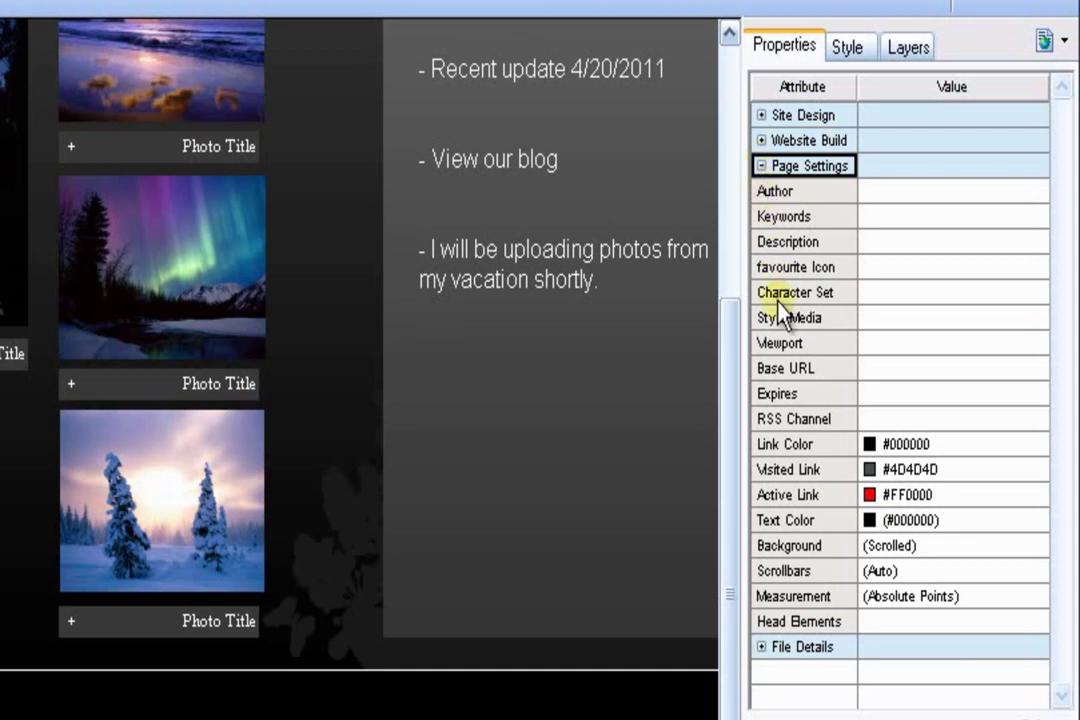
left_click(802, 621)
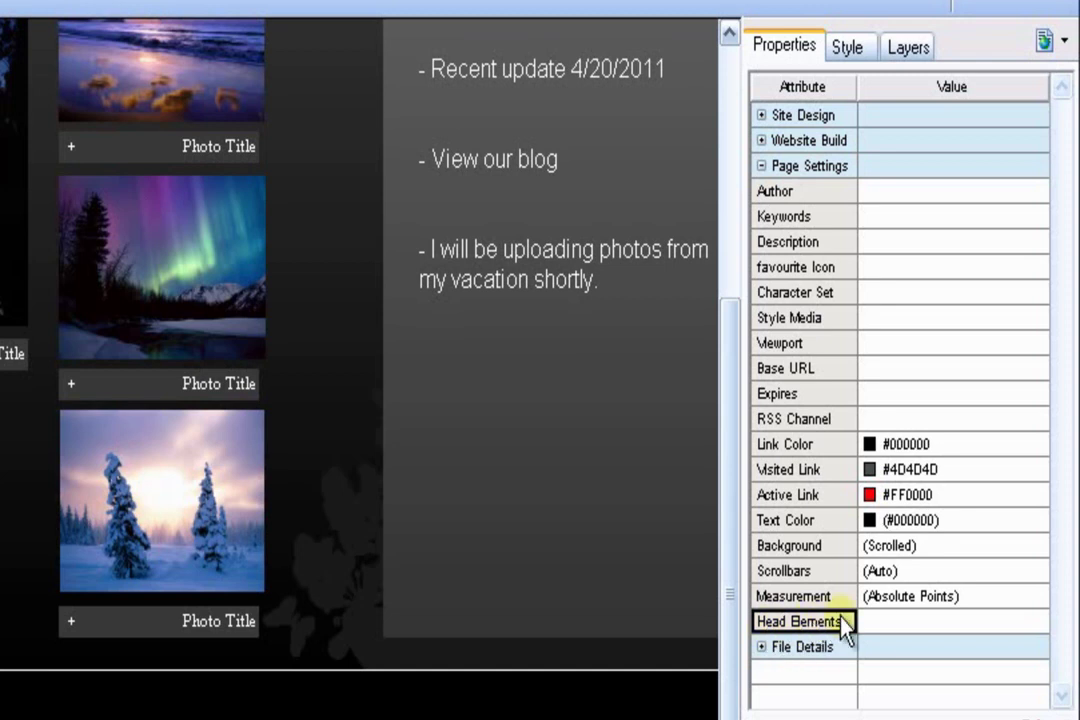
Step: Paste the META cache-control no-cache tag into the Head Elements text and confirm
left_click(897, 624)
left_click(899, 622)
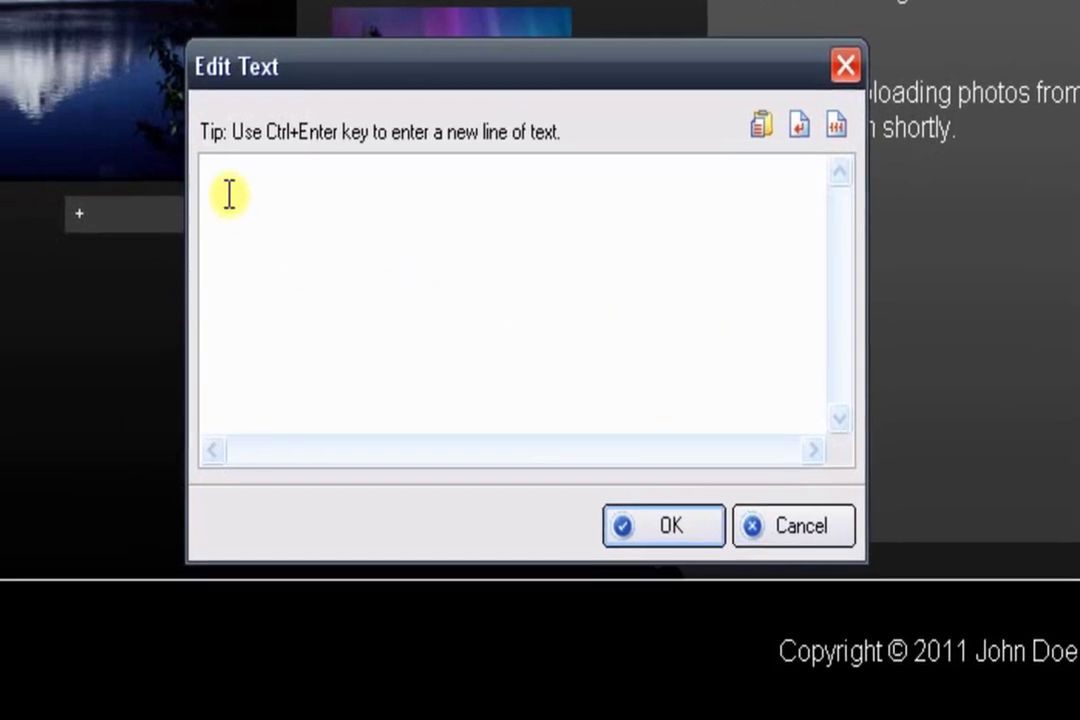
right_click(229, 197)
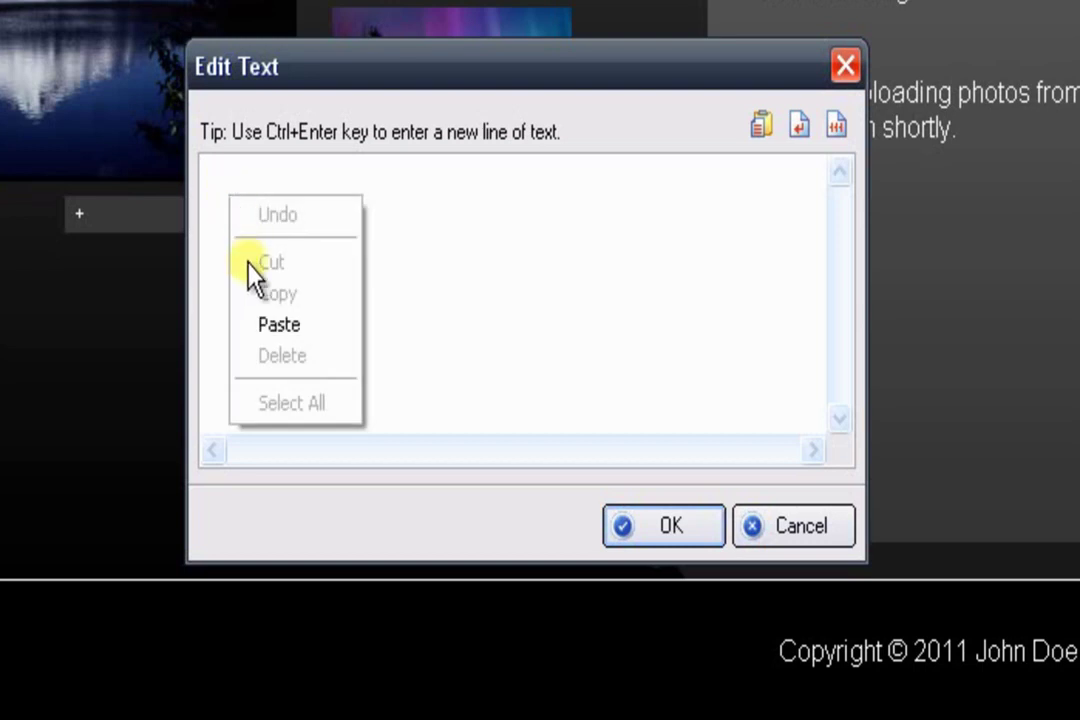
left_click(264, 323)
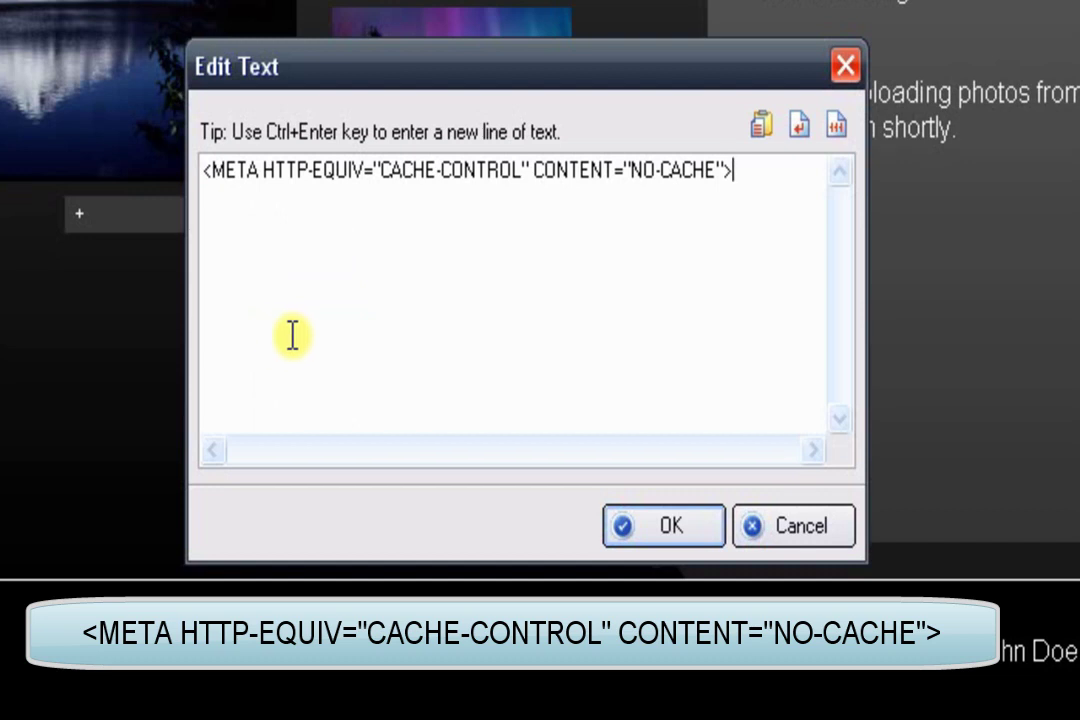
left_click(666, 526)
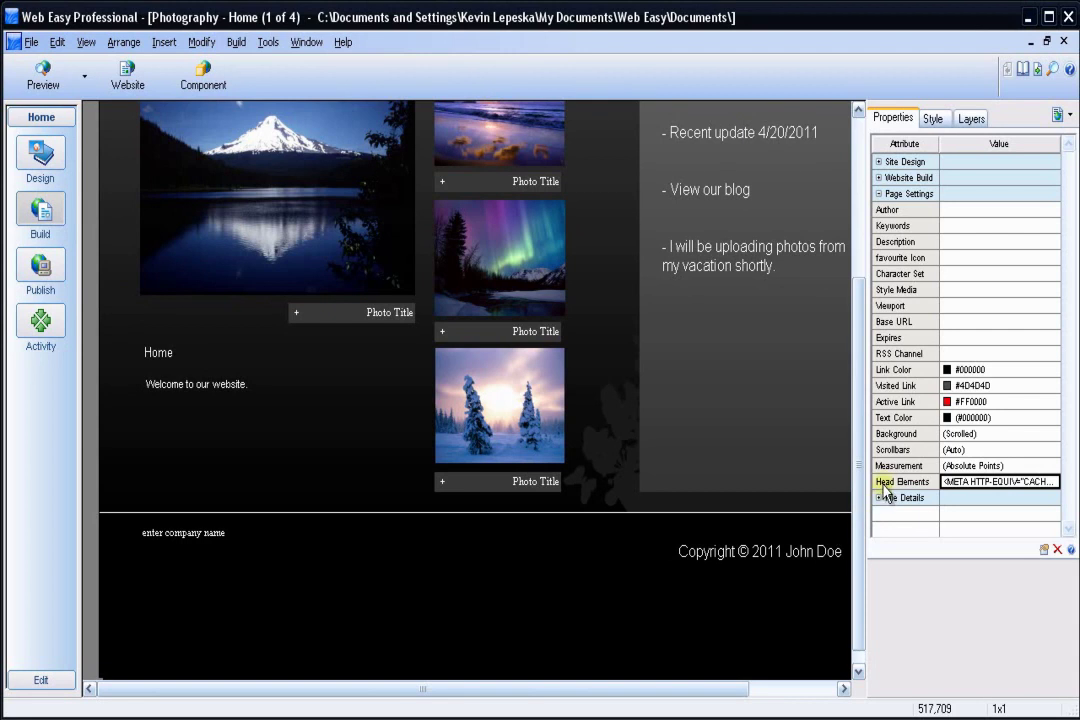
Step: Add the META imagetoolbar 'no' tag on a new line below the no-cache tag
double_click(970, 484)
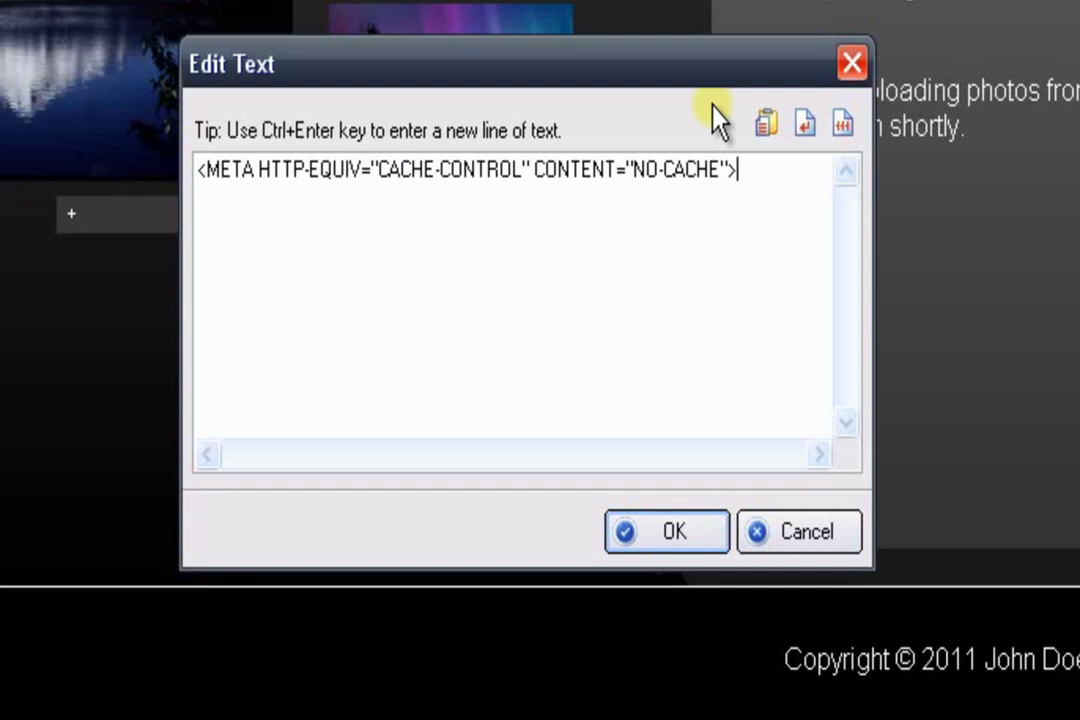
key("ctrl+Return")
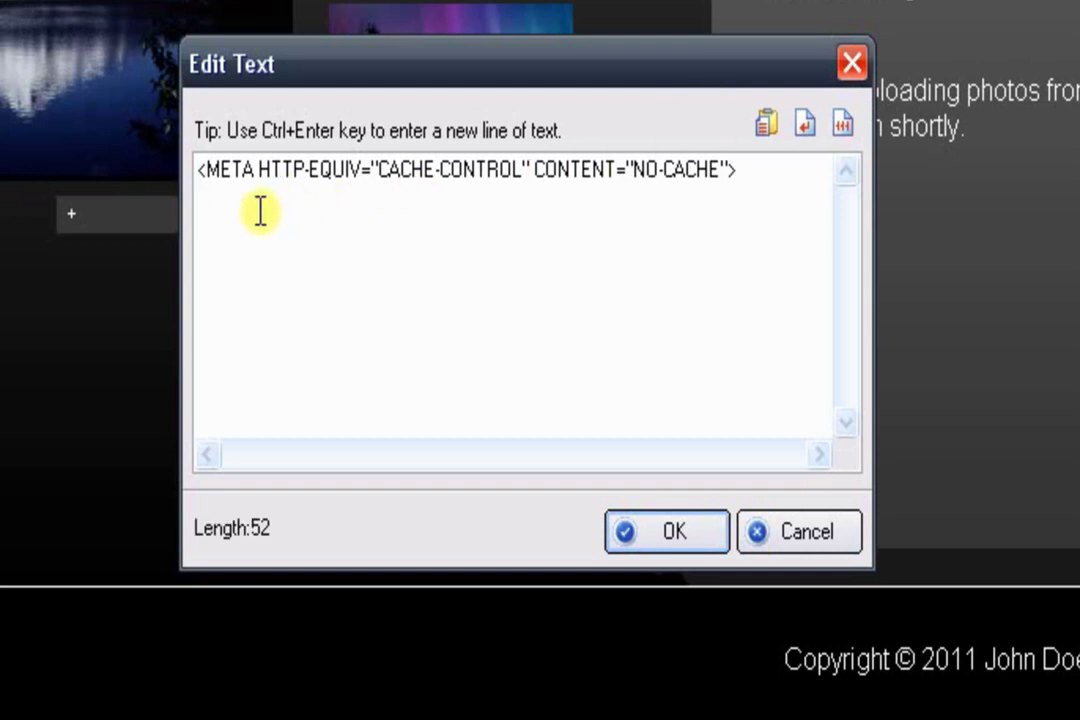
right_click(260, 210)
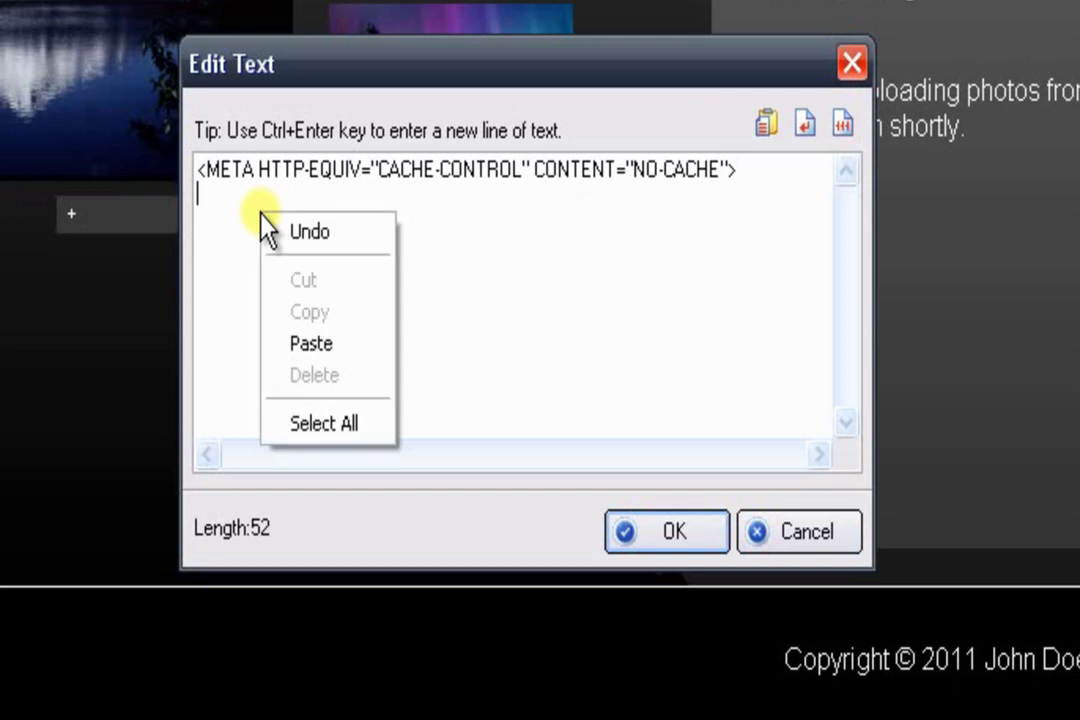
left_click(310, 345)
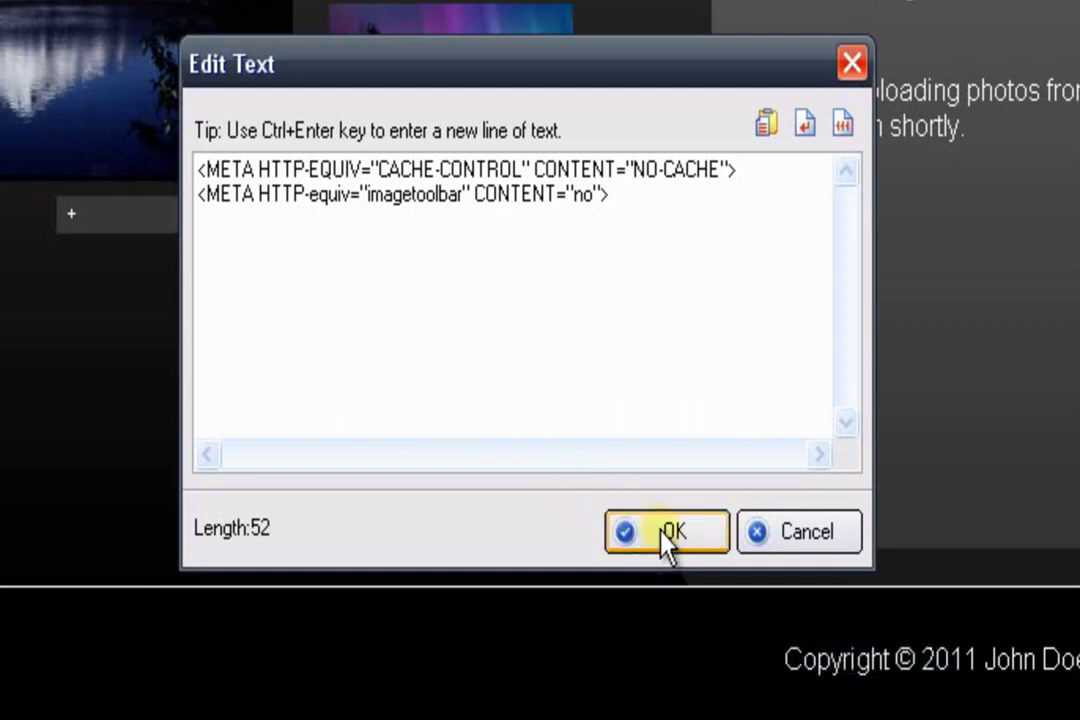
left_click(661, 528)
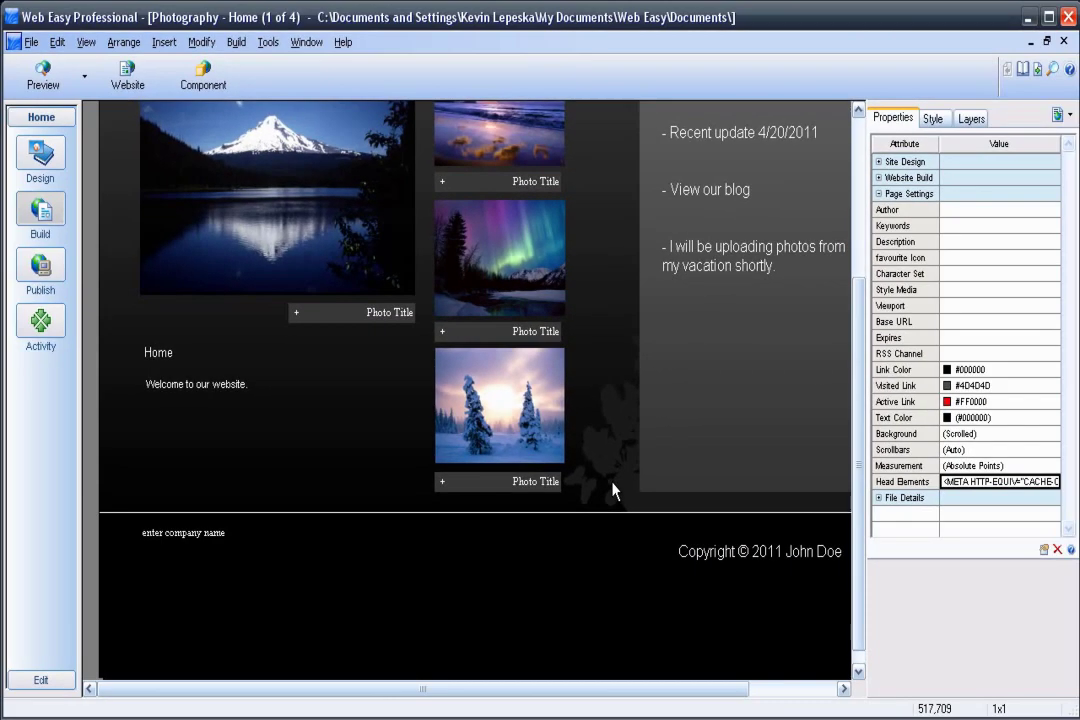